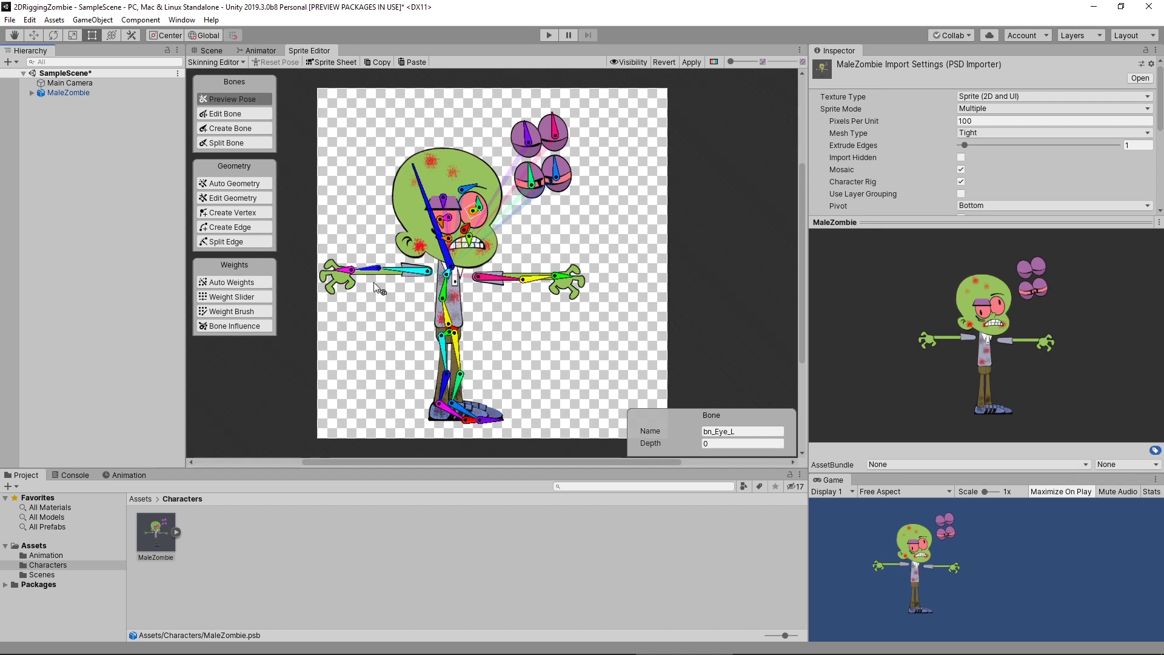
Step: Toggle between bone editing and pose preview, then select the left hand and bn_Shoulder_L bones
click(236, 115)
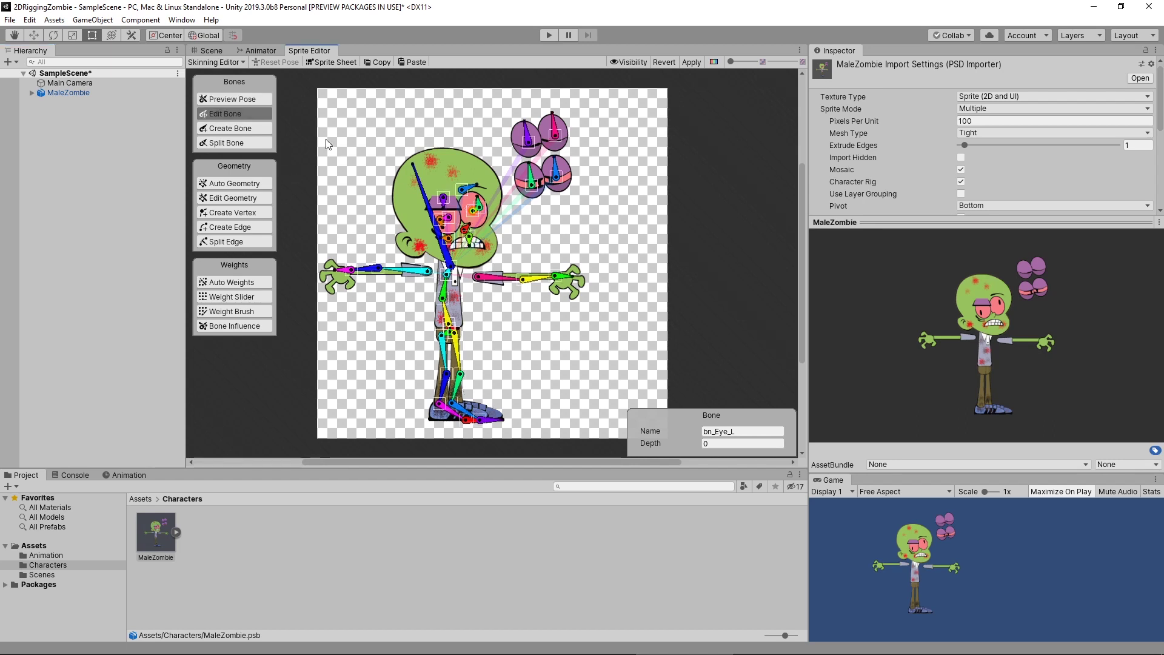
click(237, 102)
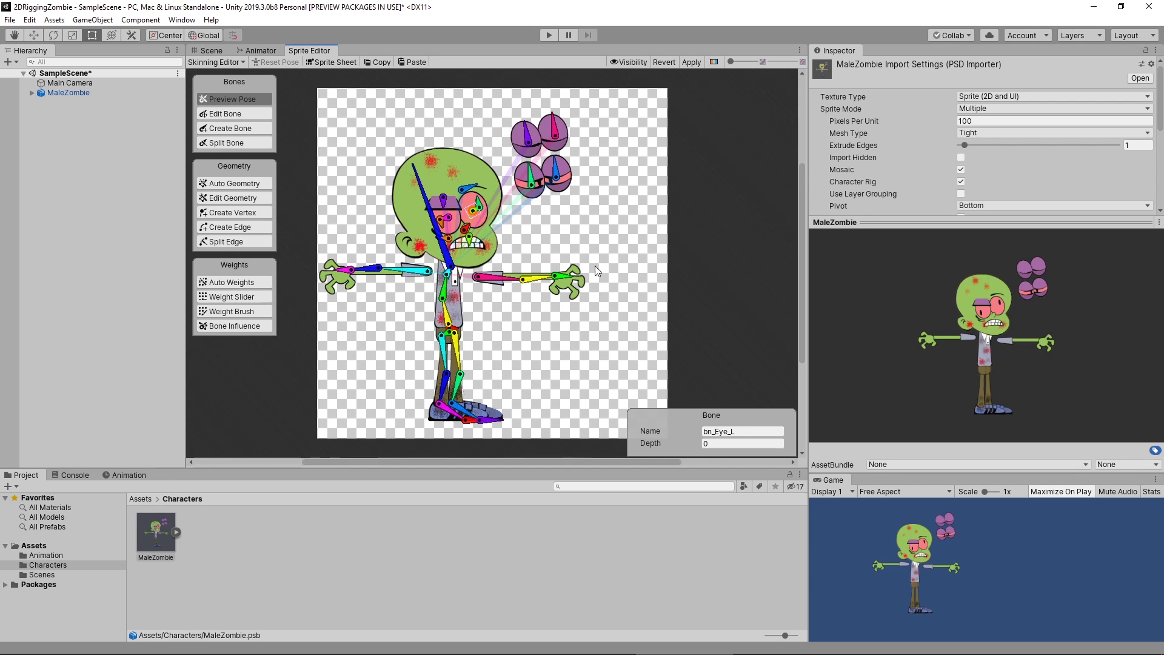
click(562, 276)
click(530, 282)
click(490, 280)
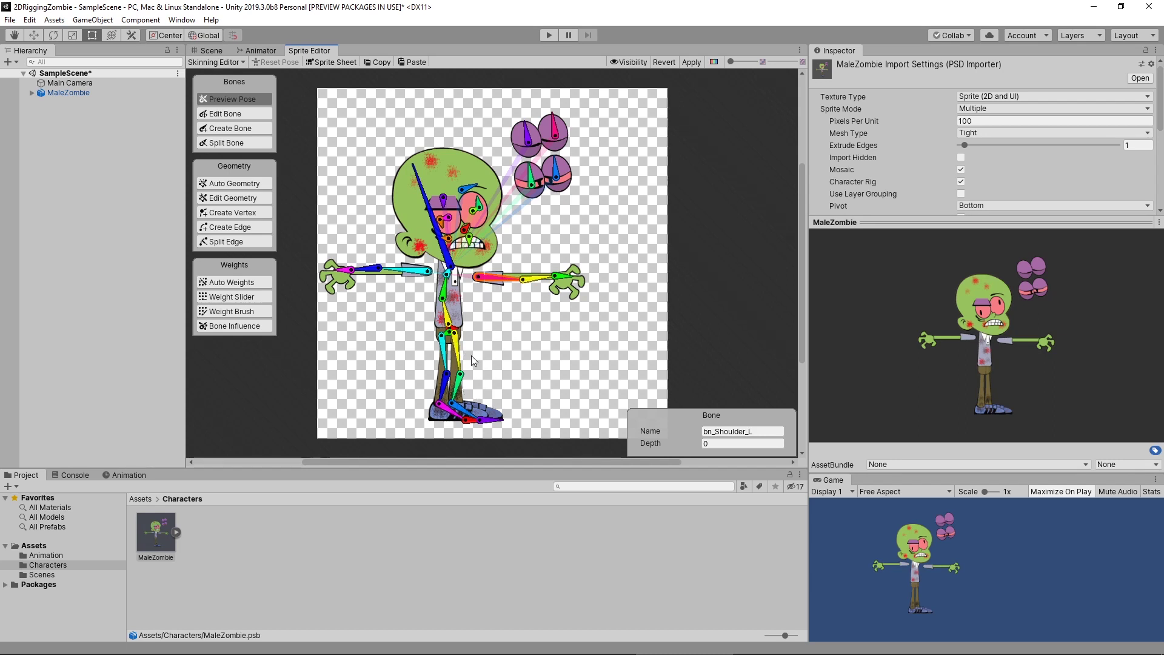
Step: Give the left toe and left ankle bones a depth of 1
click(495, 422)
click(714, 445)
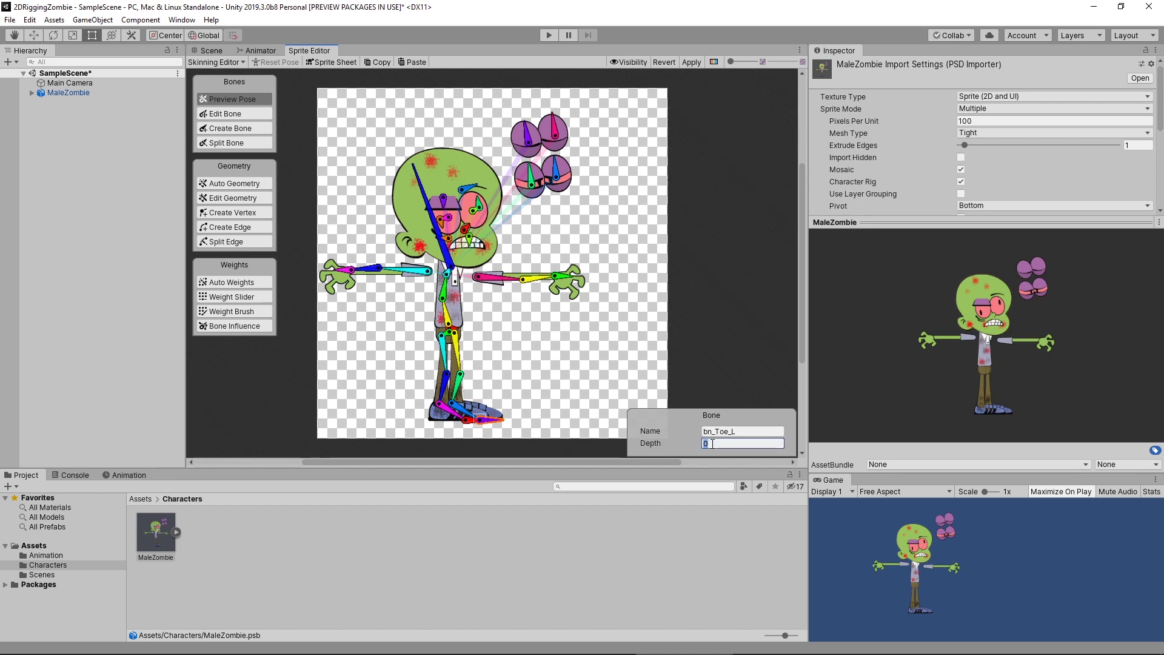
text(1)
scroll(485, 397, up, 1)
click(464, 414)
click(708, 445)
text(1)
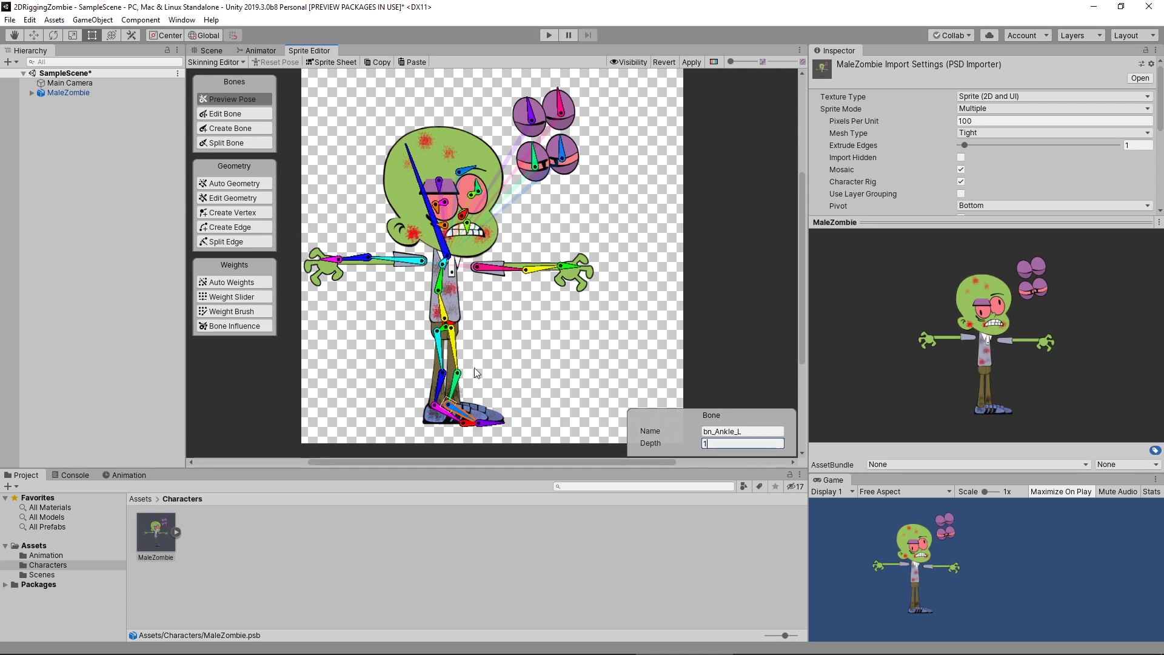
Step: Give the left knee and left hip bones a depth of 1
click(458, 377)
click(710, 443)
text(1)
click(456, 342)
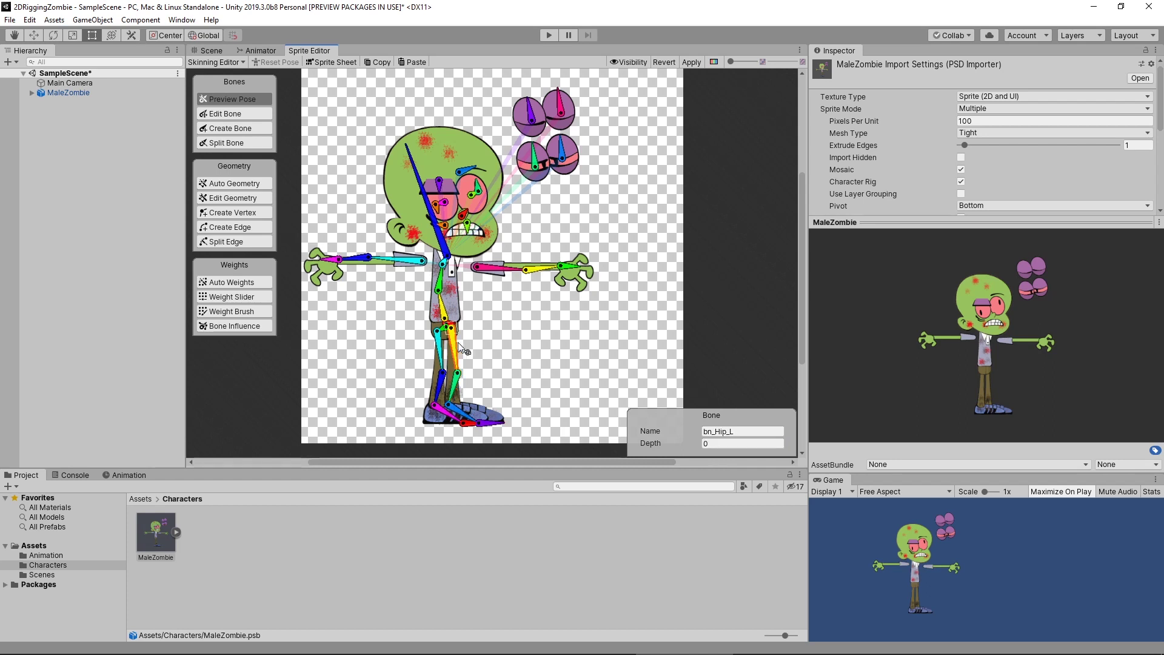
click(718, 443)
text(1)
Step: Check the Depth fields of the right toe, ankle and knee bones
click(467, 425)
click(713, 445)
click(451, 420)
click(718, 442)
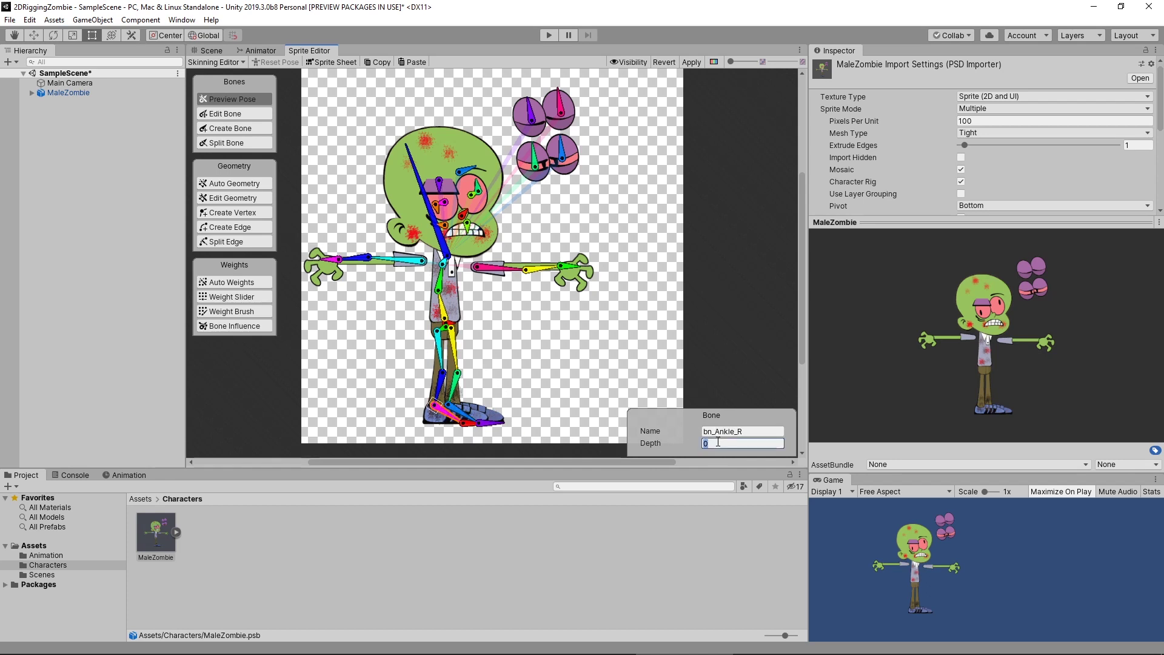
click(441, 371)
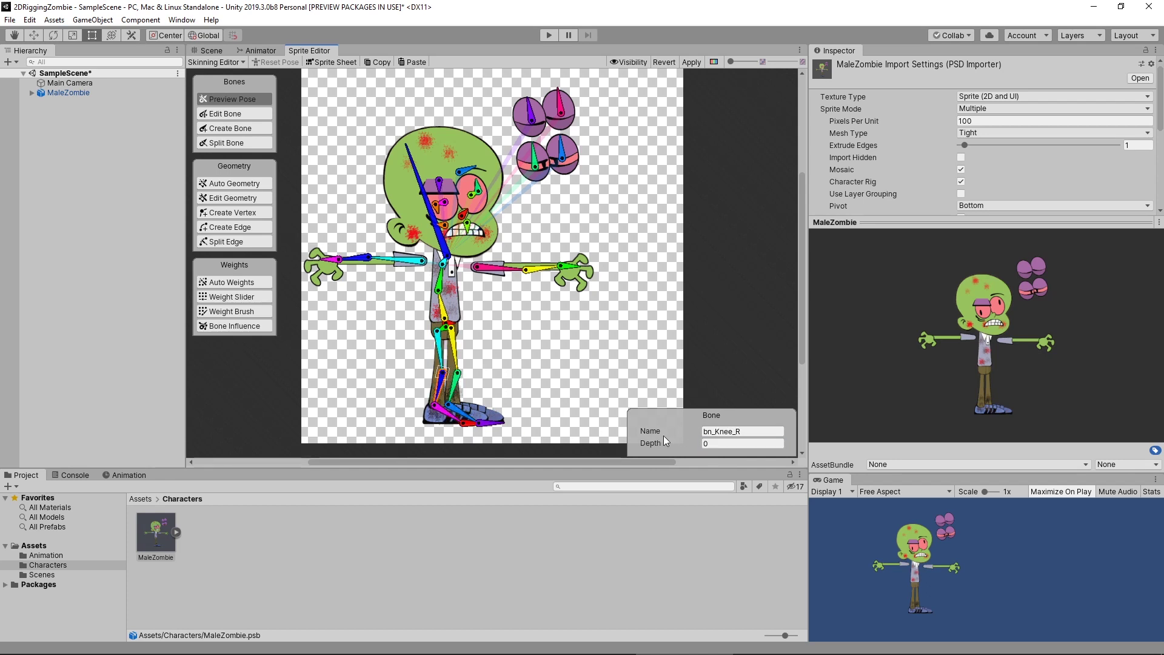
click(708, 442)
Step: Set the depth of bn_Hip_R and bn_Pelvis to 2
click(444, 350)
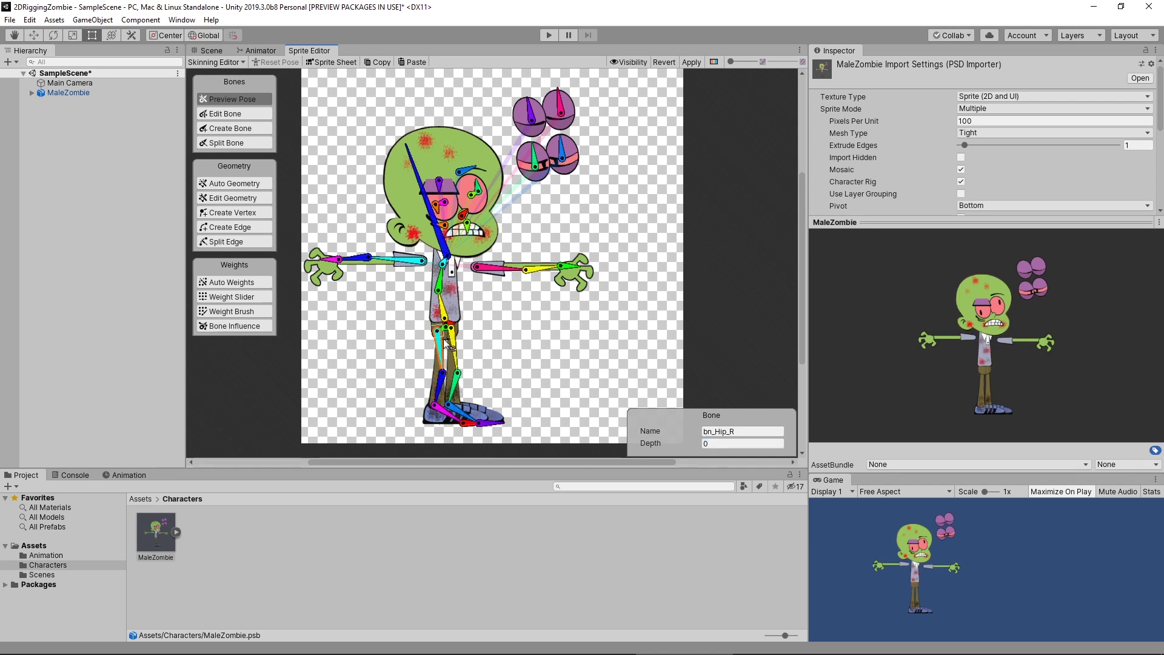
click(705, 443)
text(2)
click(443, 328)
click(736, 444)
text(2)
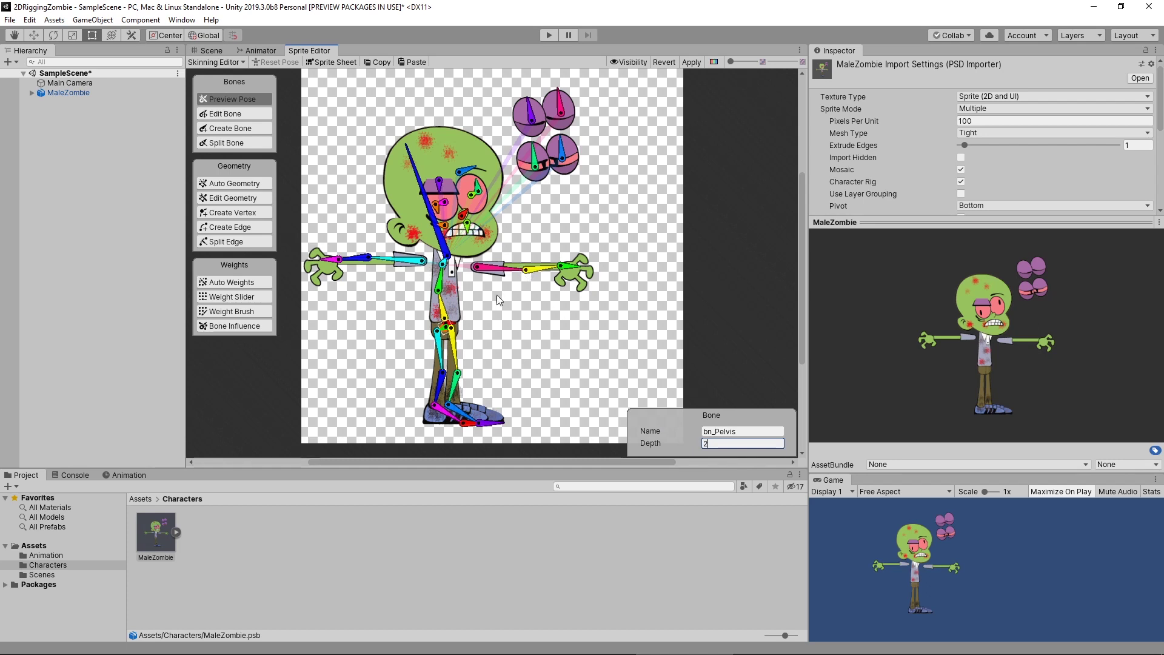
Step: Set bn_Spine1, bn_Spine2 and bn_Spine3 to depth 3
scroll(488, 302, up, 1)
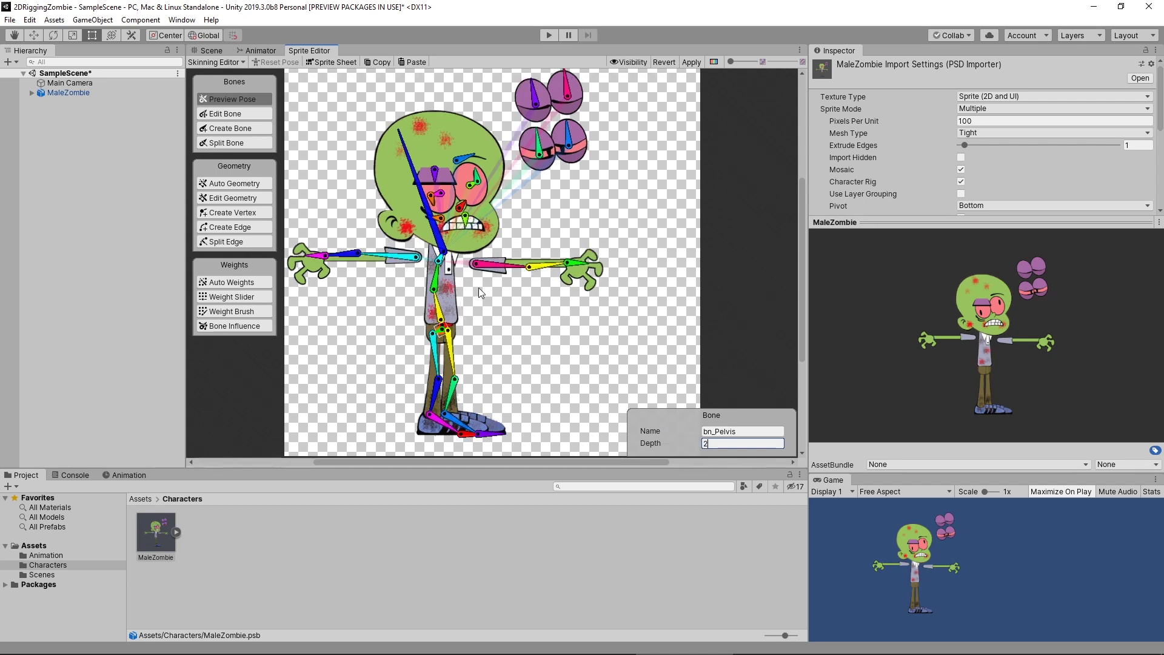
scroll(461, 315, up, 1)
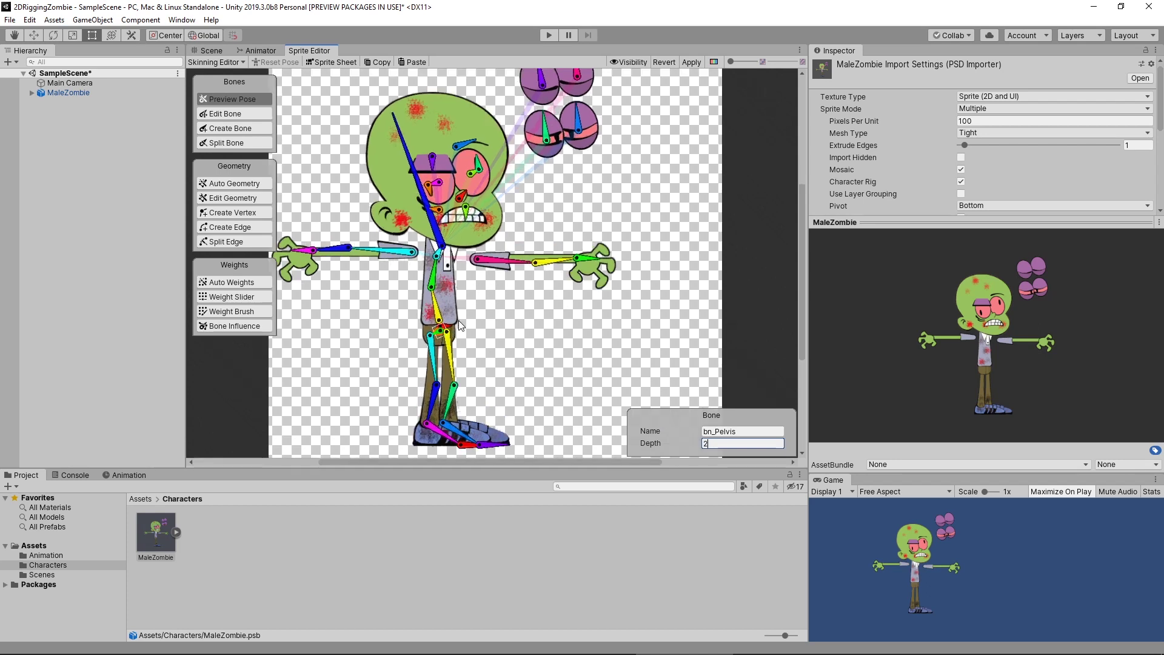
scroll(459, 320, up, 1)
click(439, 318)
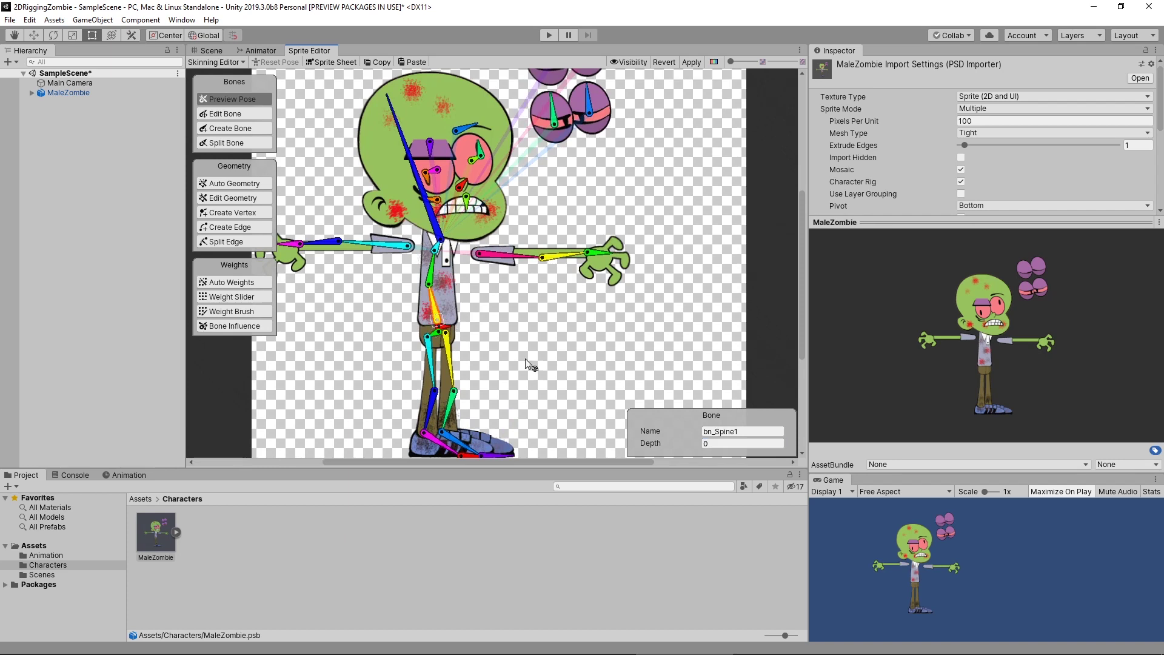
click(718, 444)
text(3)
click(432, 285)
click(714, 443)
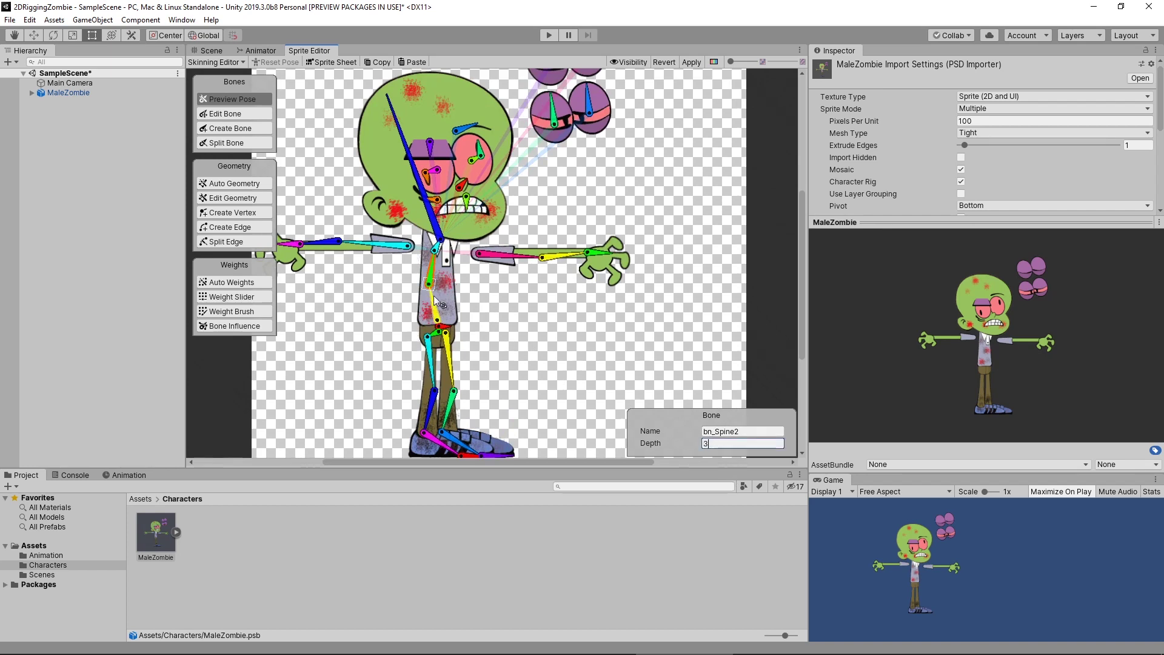
click(438, 249)
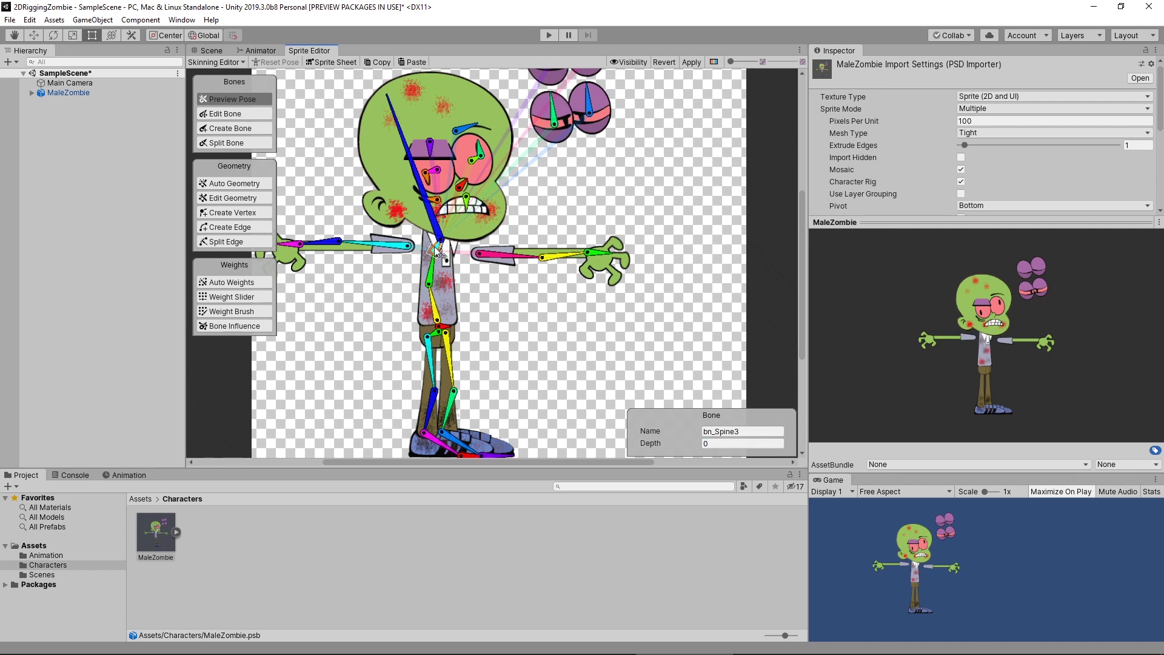
click(722, 444)
text(3)
Step: Change the head bone's depth from 5 to 4
click(416, 167)
click(779, 443)
key(BackSpace)
text(4)
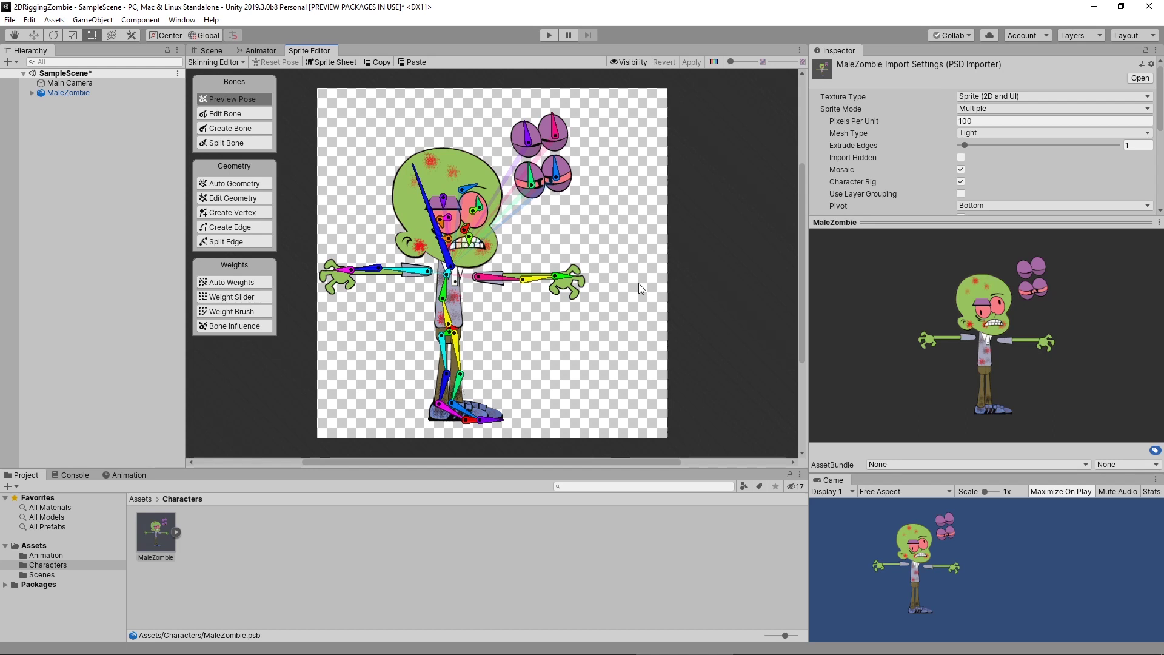
Step: Rotate bn_Shoulder_L so the left arm swings down across the torso and back out
mouse_move(510, 282)
mouse_down()
mouse_move(495, 303)
mouse_move(479, 300)
mouse_move(513, 289)
mouse_move(493, 312)
mouse_move(515, 297)
mouse_up()
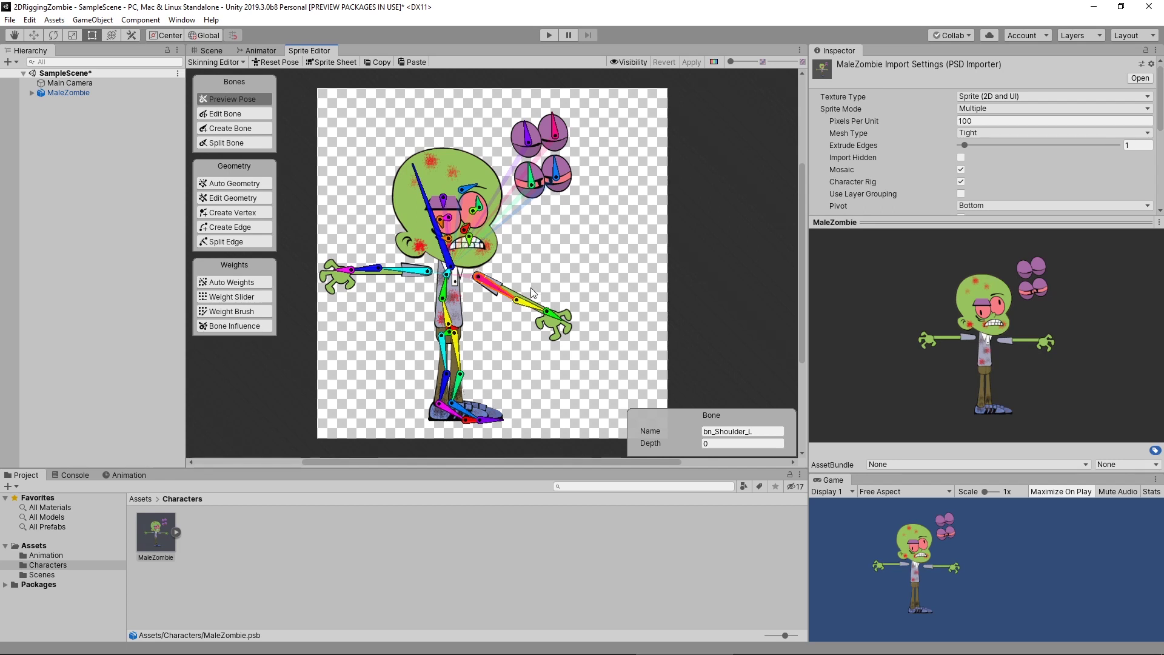
mouse_move(506, 297)
mouse_down()
mouse_move(499, 320)
mouse_move(458, 322)
mouse_move(517, 306)
mouse_move(493, 323)
mouse_move(451, 322)
mouse_move(523, 305)
mouse_up()
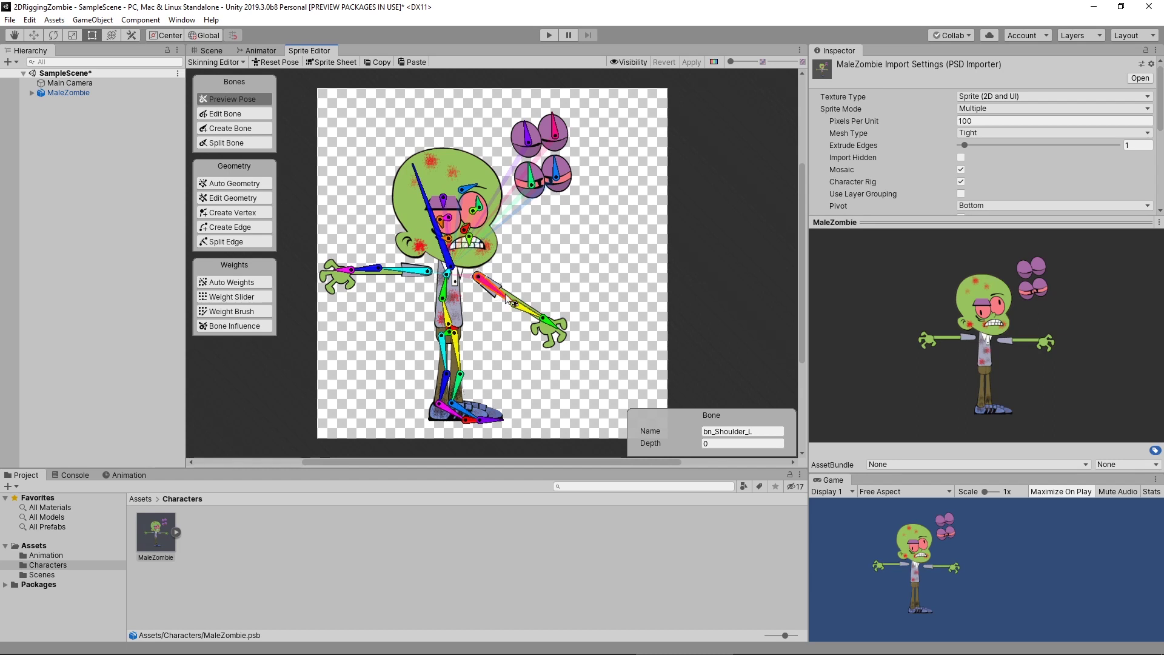
drag(503, 302, 462, 328)
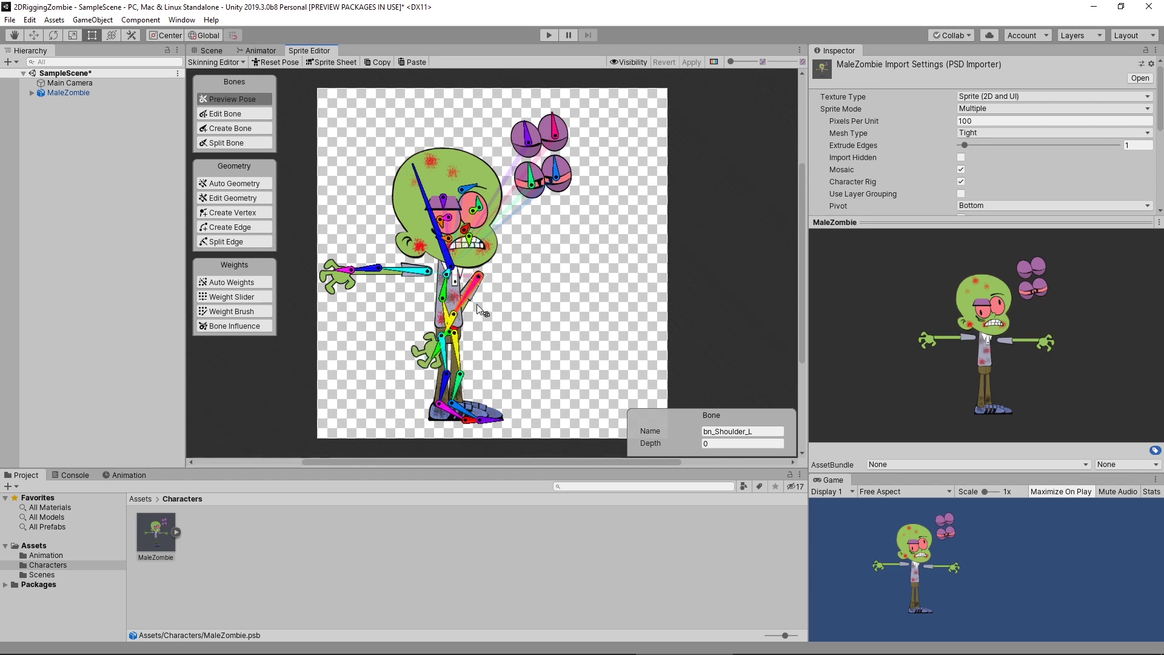
drag(468, 297, 554, 301)
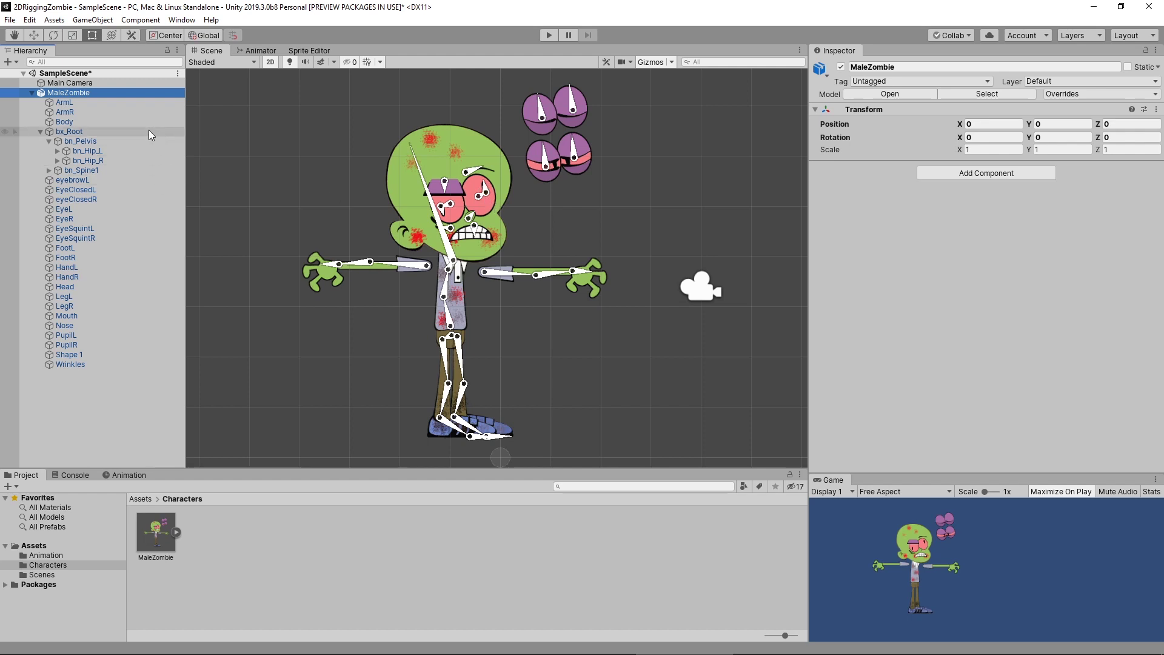
Step: Select bx_Root under MaleZombie, expand bn_Hip_L to show bn_Knee_L, and inspect Shape 1's Sprite Skin
click(99, 95)
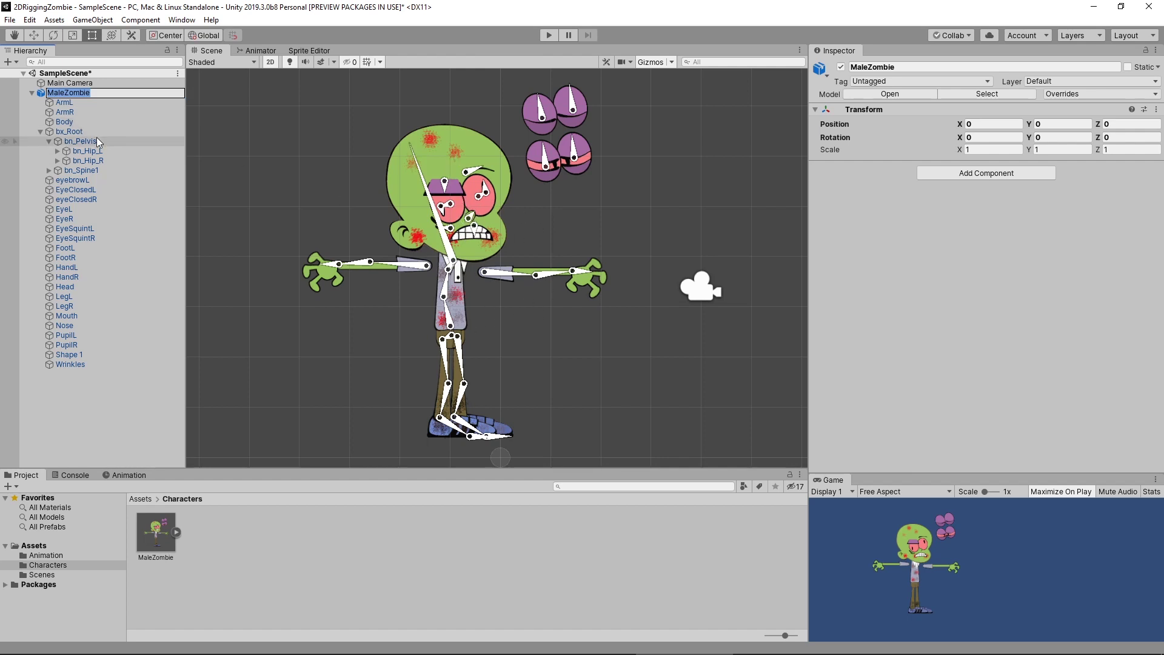
click(76, 133)
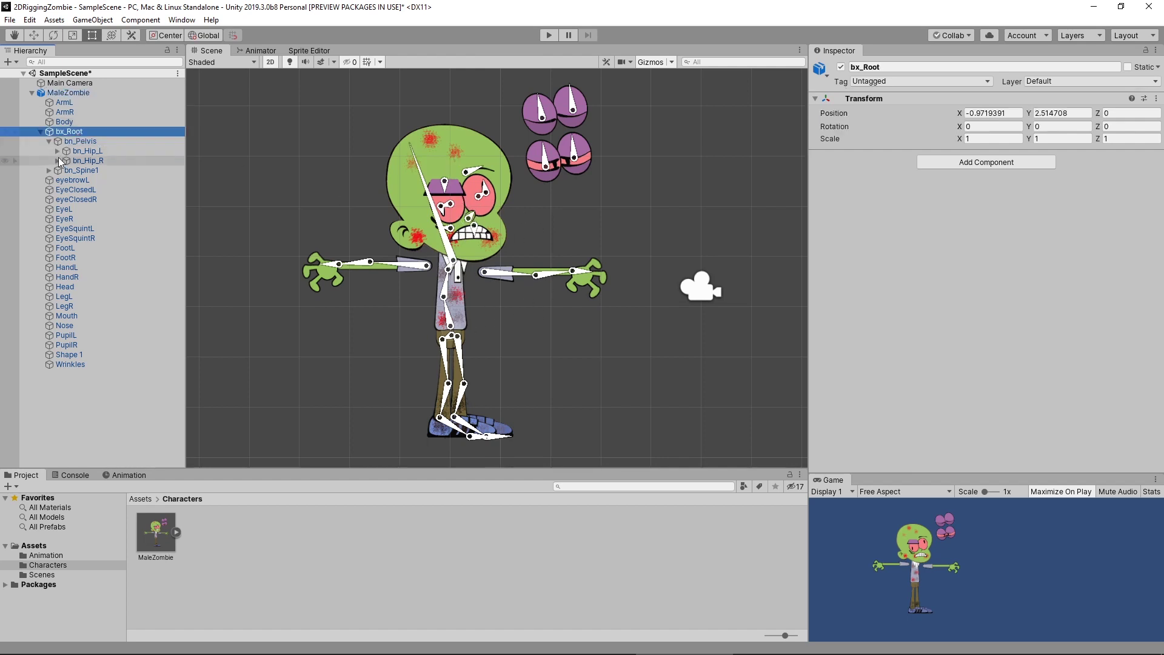
click(58, 152)
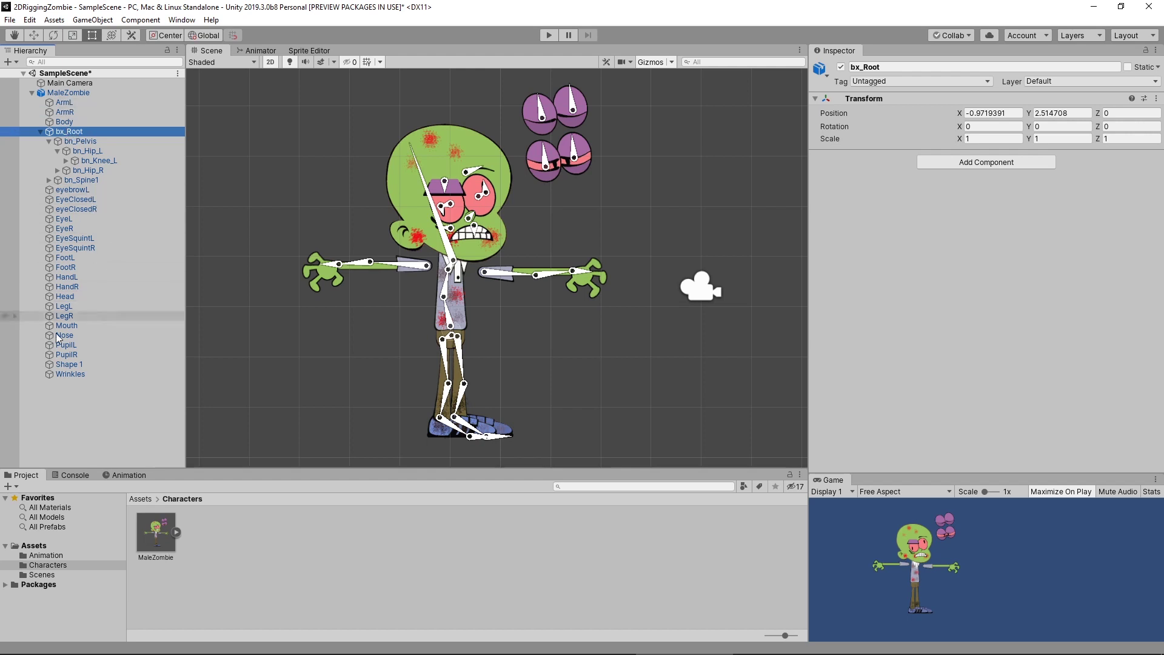
click(73, 367)
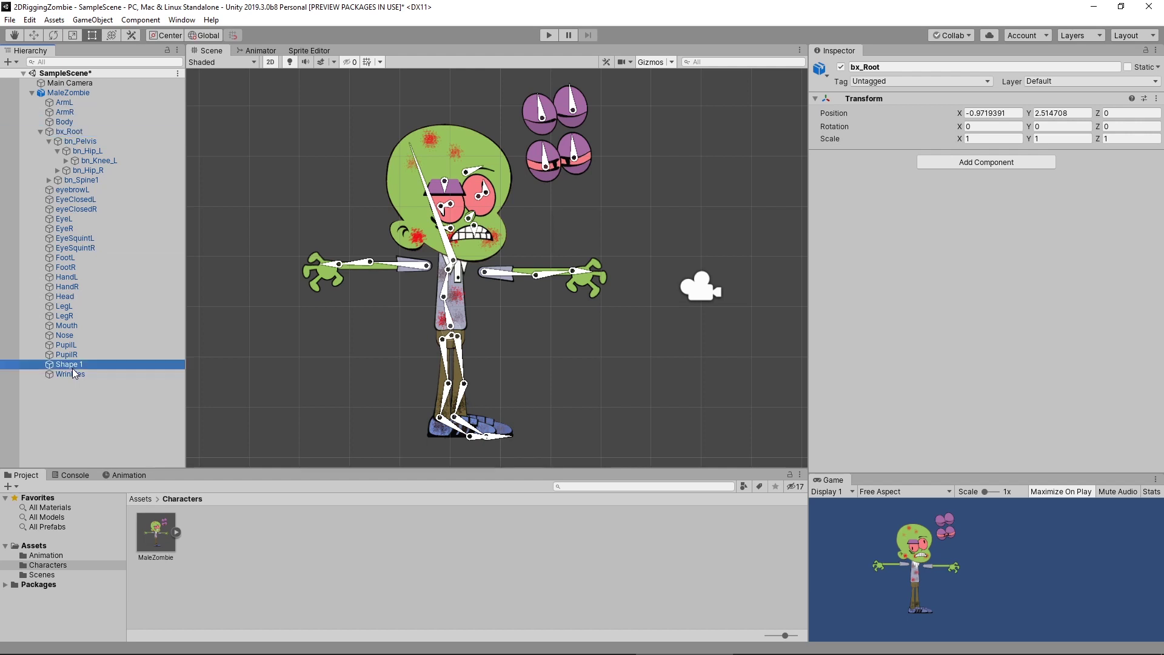